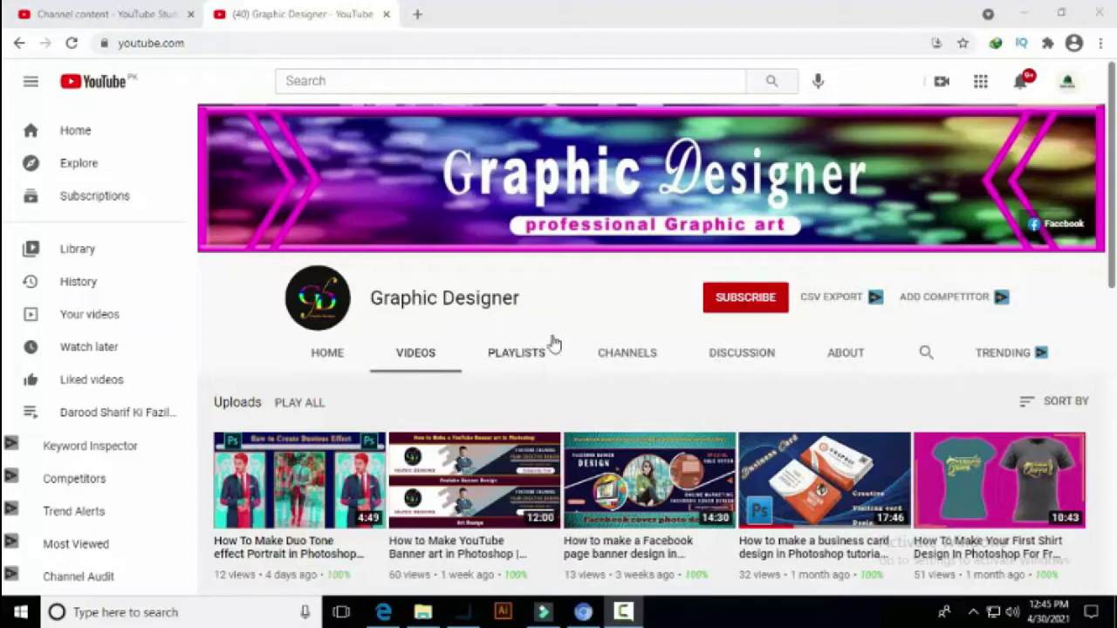
- Subscribe to the Graphic Designer channel and turn on All notifications
left_click(740, 311)
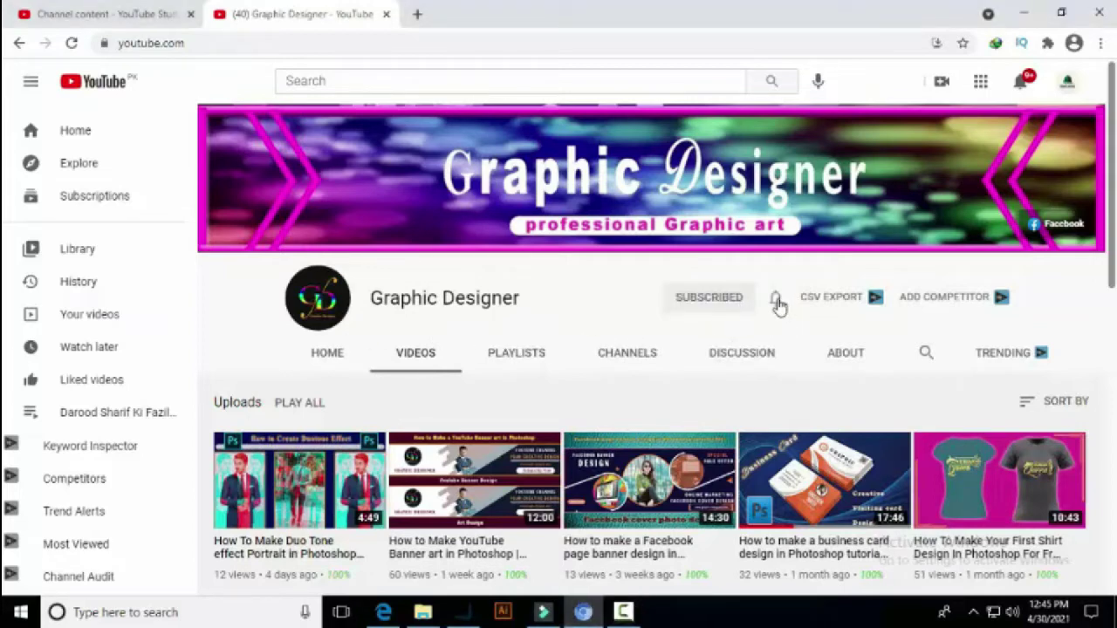
left_click(778, 302)
left_click(825, 341)
- Scroll through the channel's Videos tab to browse its uploads
scroll(569, 406, "down", 2)
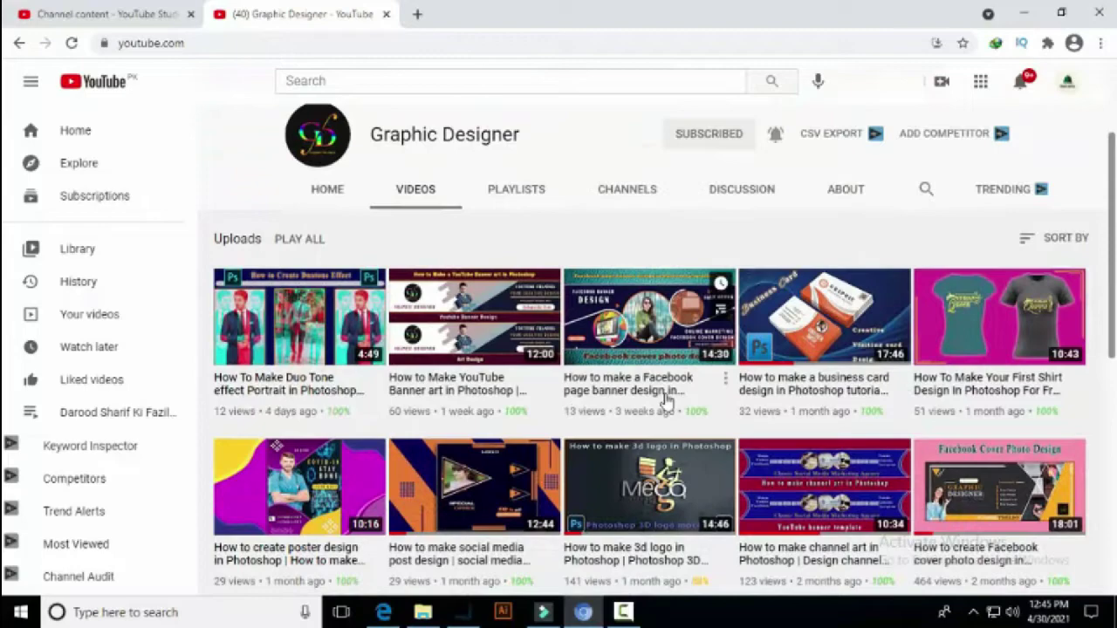
scroll(669, 399, "down", 2)
scroll(790, 406, "down", 2)
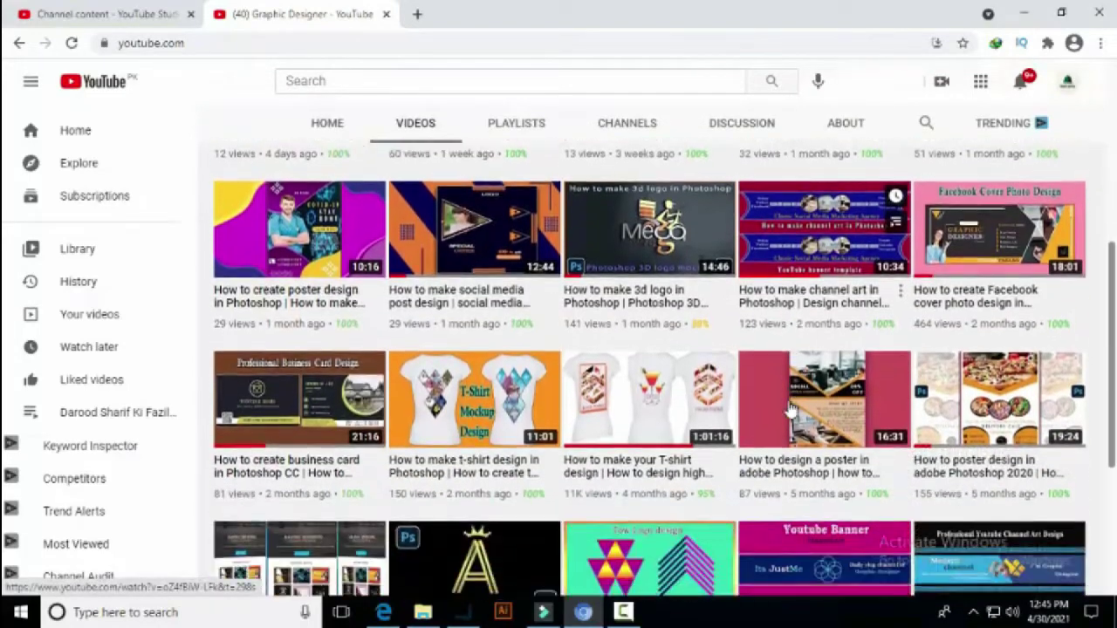
scroll(812, 437, "down", 2)
scroll(812, 436, "down", 1)
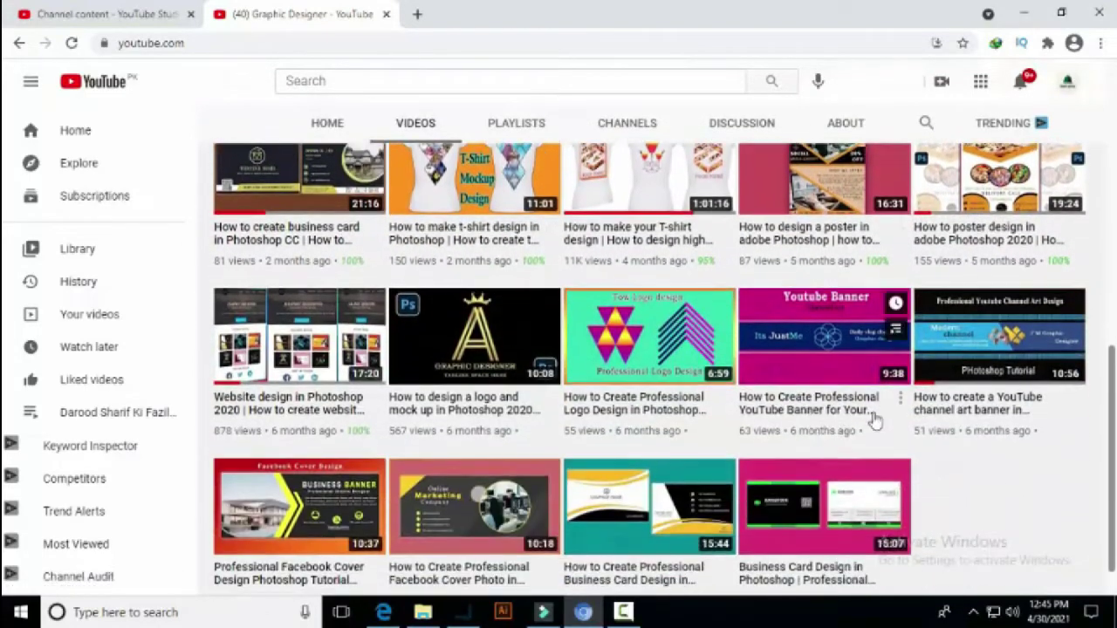
scroll(740, 499, "up", 10)
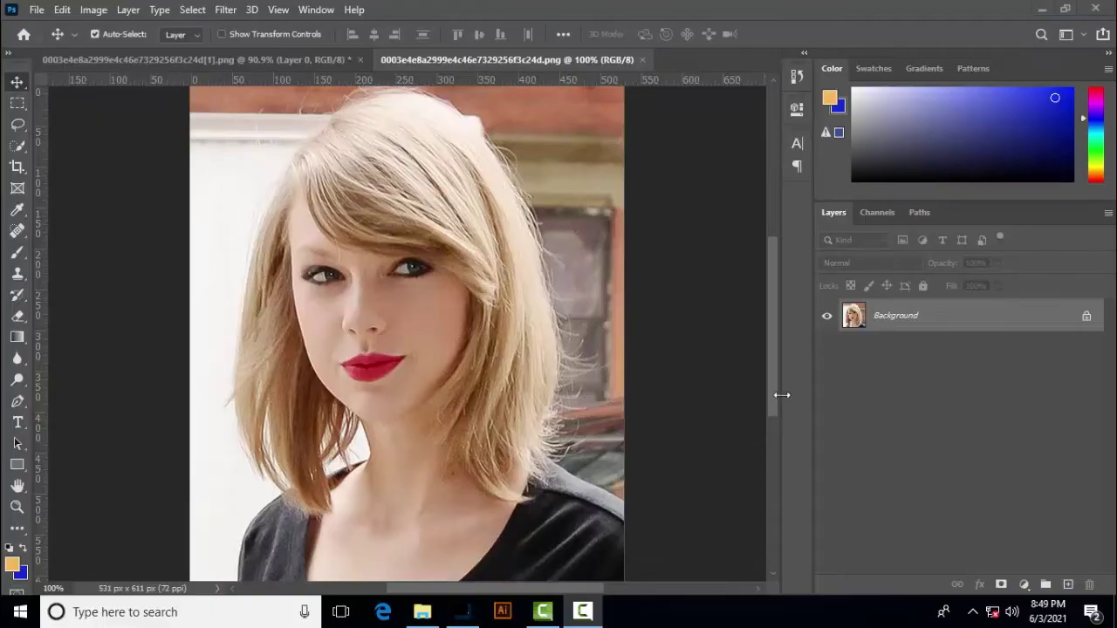
- Unlock the Background into Layer 0 and lasso a closed outline around the blonde hair
left_click(1087, 320)
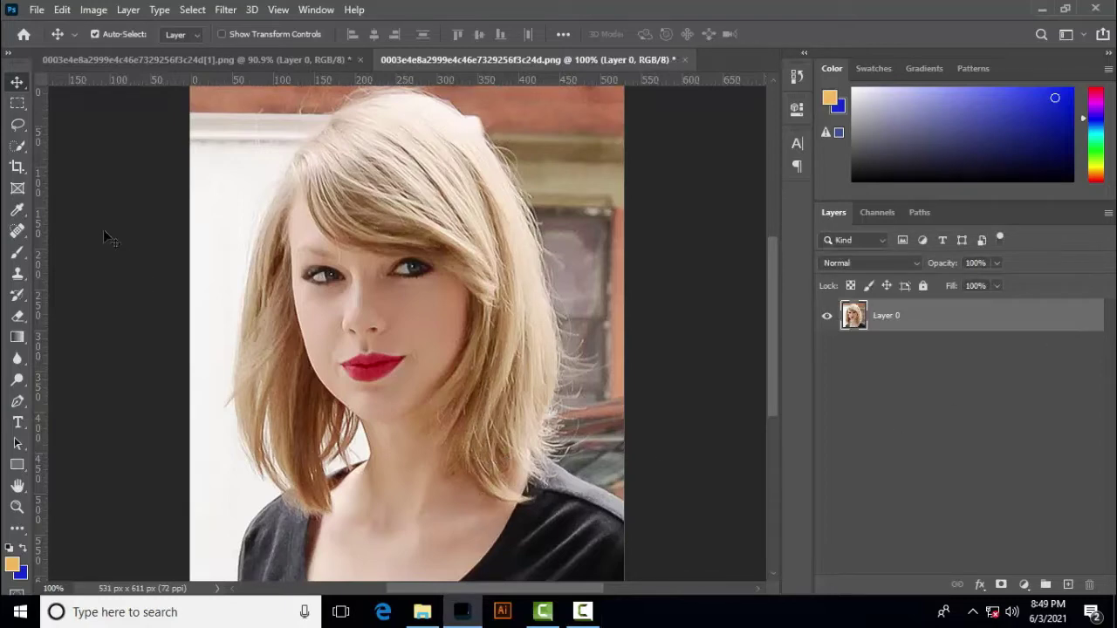
left_click(17, 129)
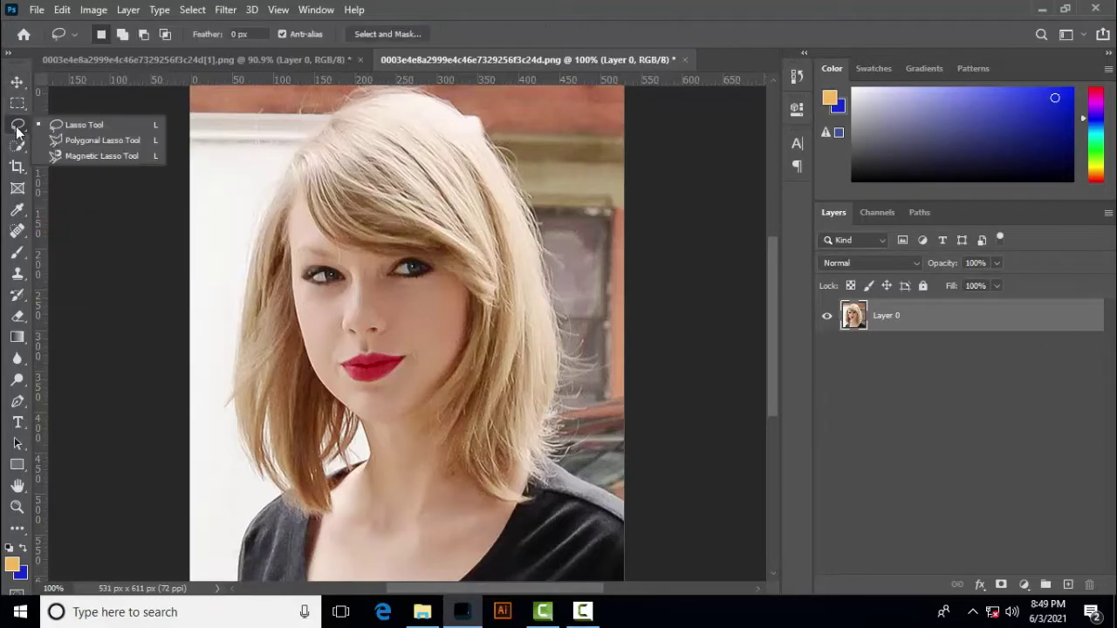
left_click(99, 131)
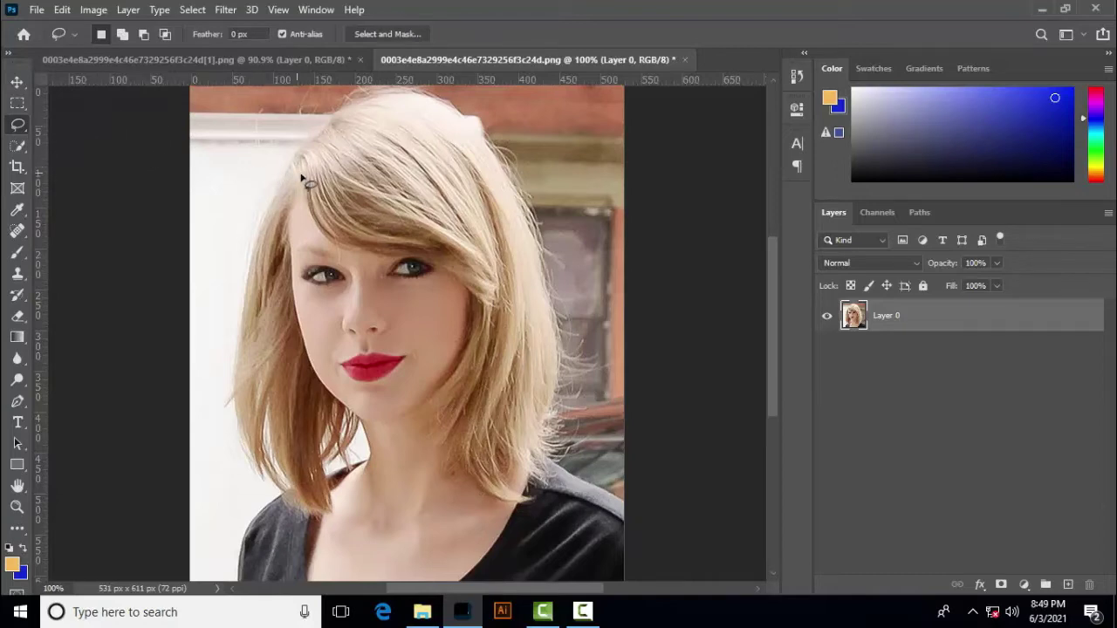
mouse_move(286, 160)
left_mouse_down()
mouse_move(243, 281)
mouse_move(233, 386)
mouse_move(239, 459)
mouse_move(272, 496)
mouse_move(335, 520)
mouse_move(332, 470)
mouse_move(335, 460)
mouse_move(350, 475)
mouse_move(362, 422)
mouse_move(311, 367)
mouse_move(295, 207)
mouse_move(335, 245)
mouse_move(462, 275)
left_mouse_up()
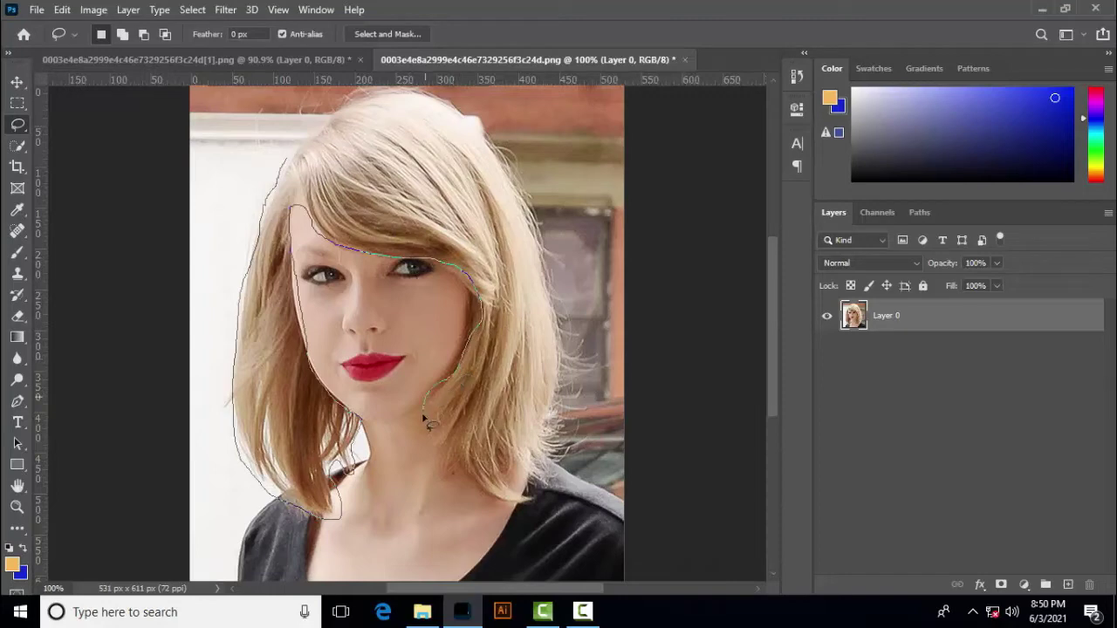
mouse_move(470, 481)
left_mouse_down()
mouse_move(532, 508)
mouse_move(524, 489)
mouse_move(542, 472)
mouse_move(563, 399)
mouse_move(567, 336)
mouse_move(499, 138)
mouse_move(447, 101)
mouse_move(406, 91)
mouse_move(353, 100)
mouse_move(305, 130)
mouse_move(287, 170)
left_mouse_up()
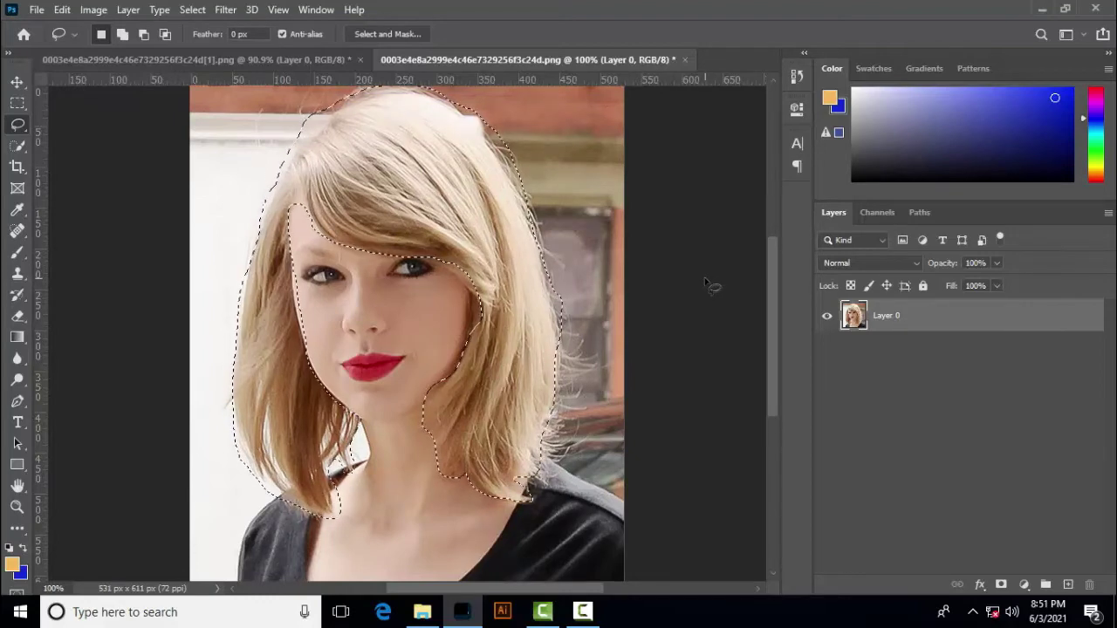
- In Select and Mask, subtract the crown background and face-edge strip from the hair selection
left_click(193, 10)
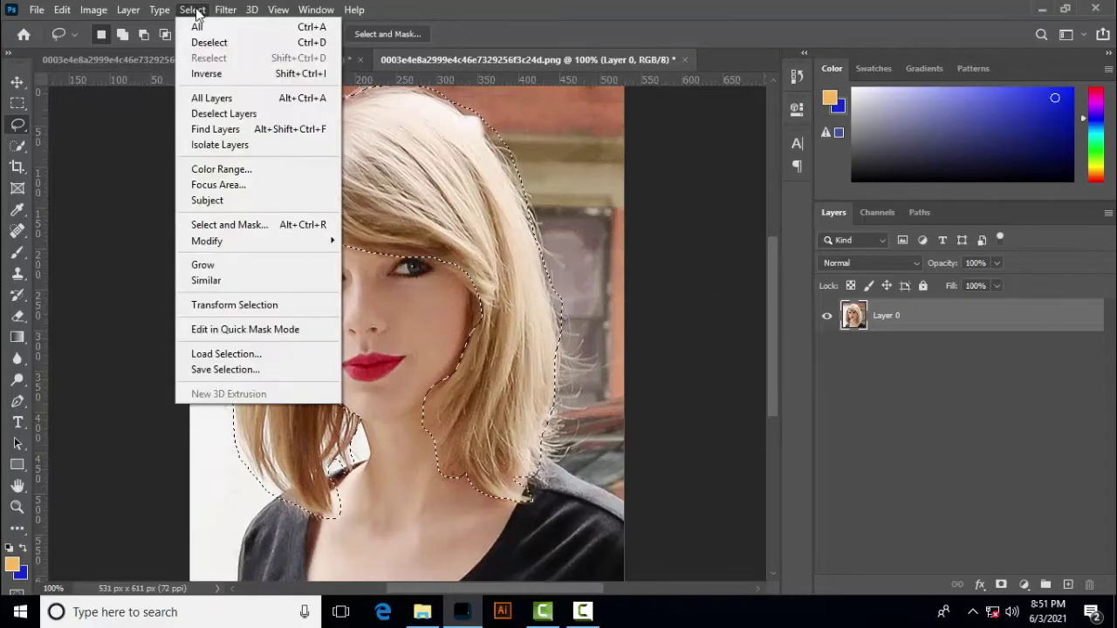
left_click(228, 225)
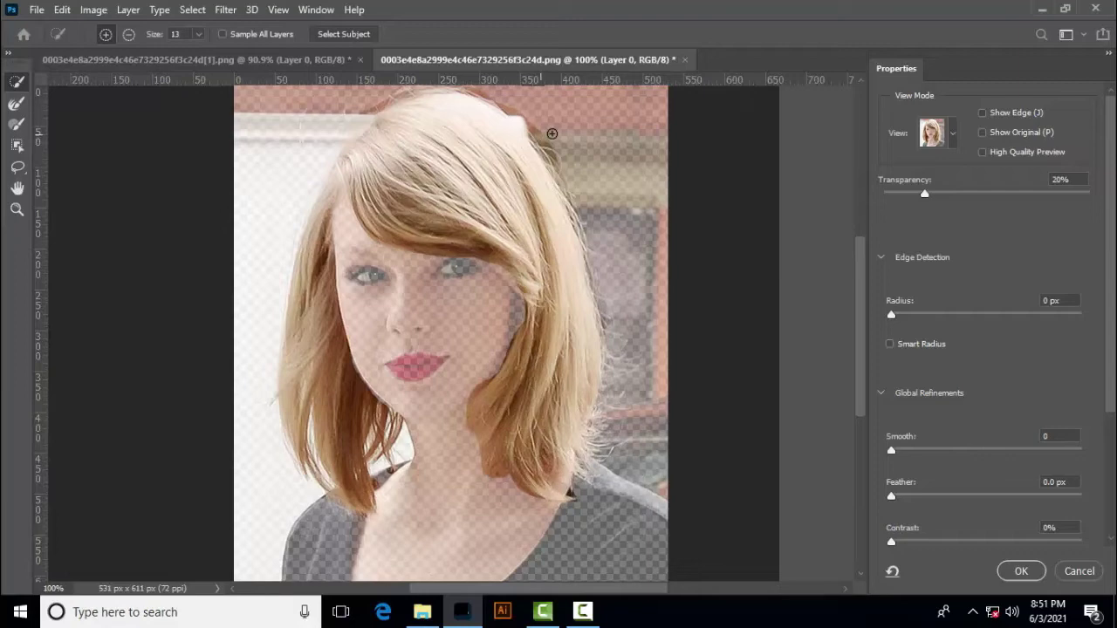
left_click(127, 37)
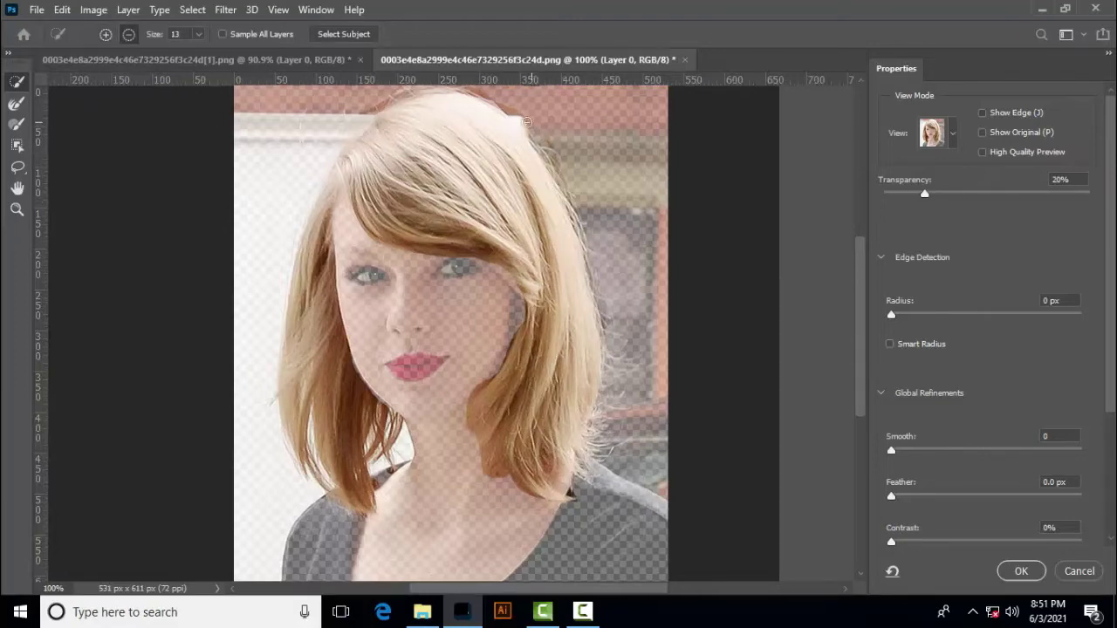
left_click_drag(528, 122, 387, 101)
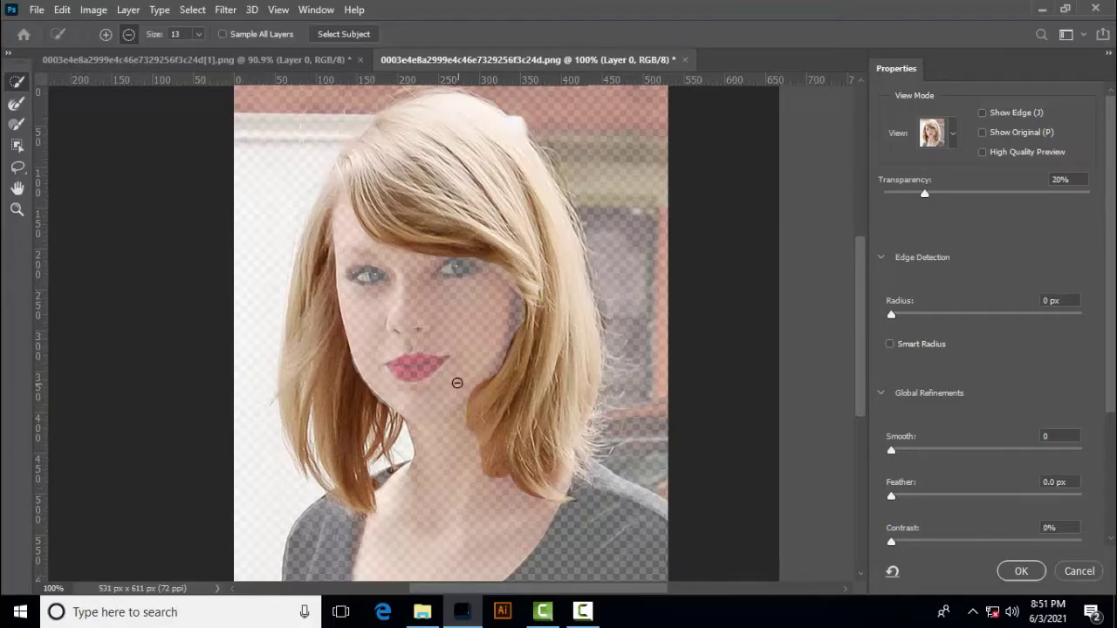
left_click_drag(341, 281, 346, 329)
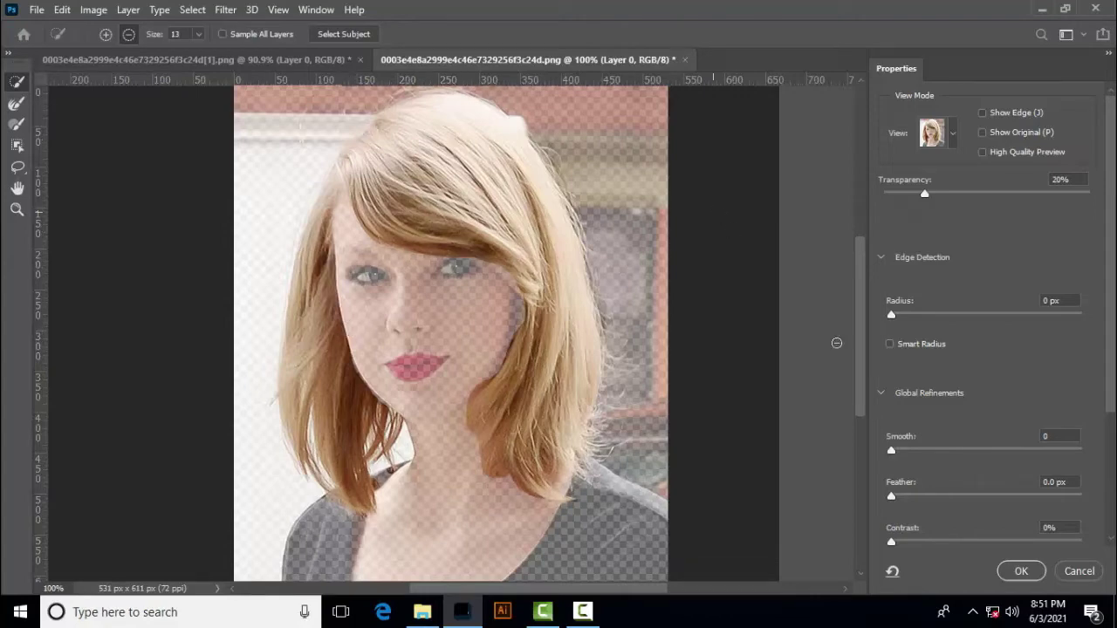
left_click(1021, 571)
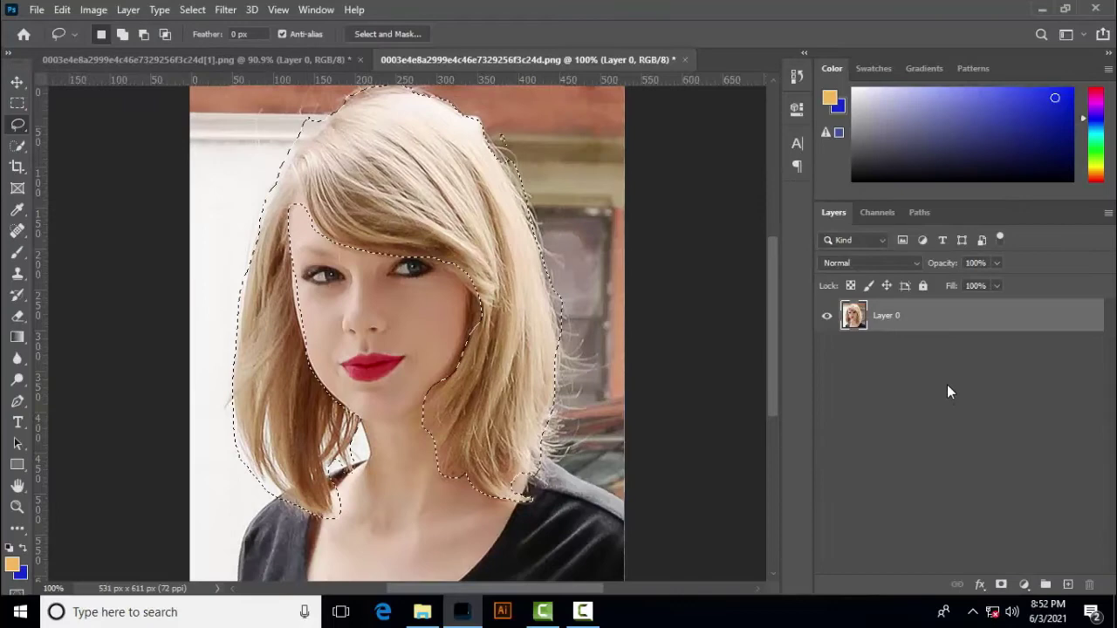
- Copy the hair to Layer 1, add blank Layer 2, and set cyan-to-magenta gradient with magenta at 68
key("ctrl+j")
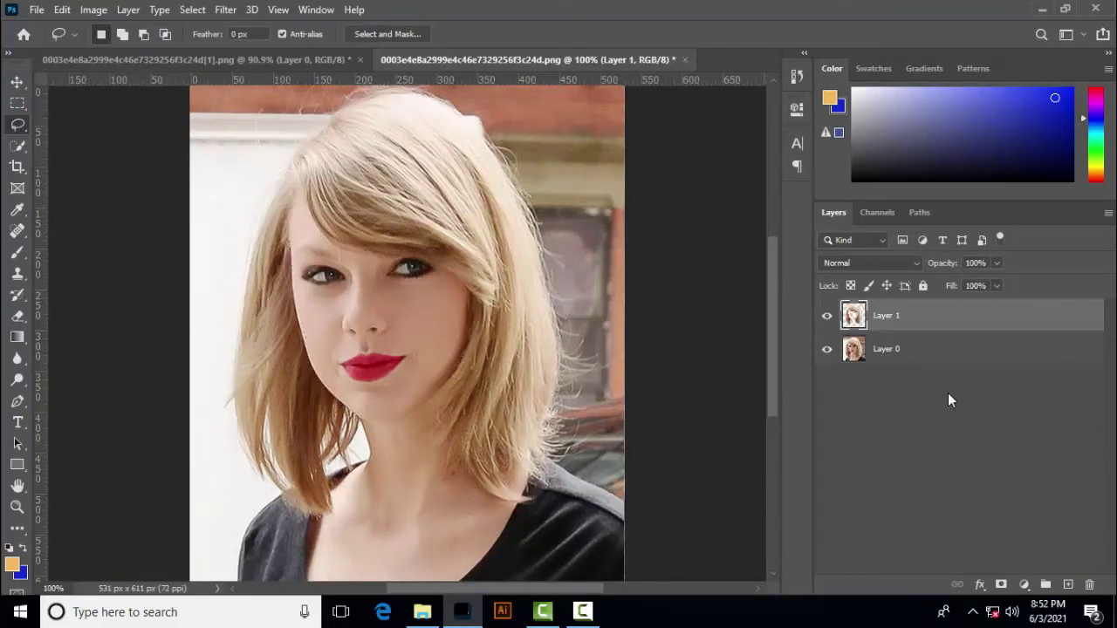
left_click(1069, 584)
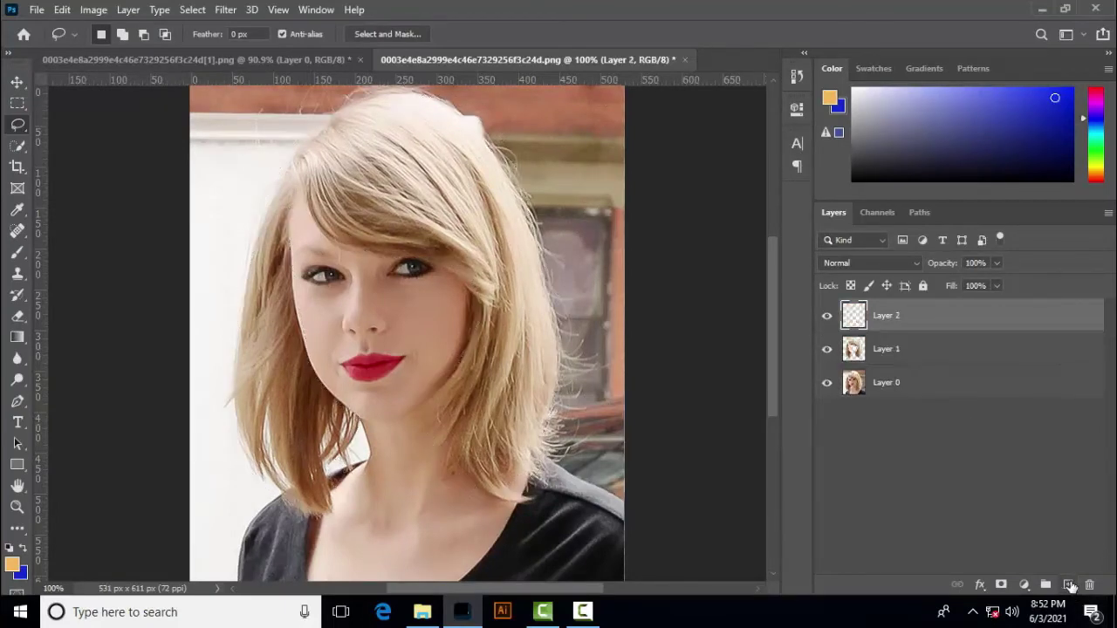
left_click(18, 338)
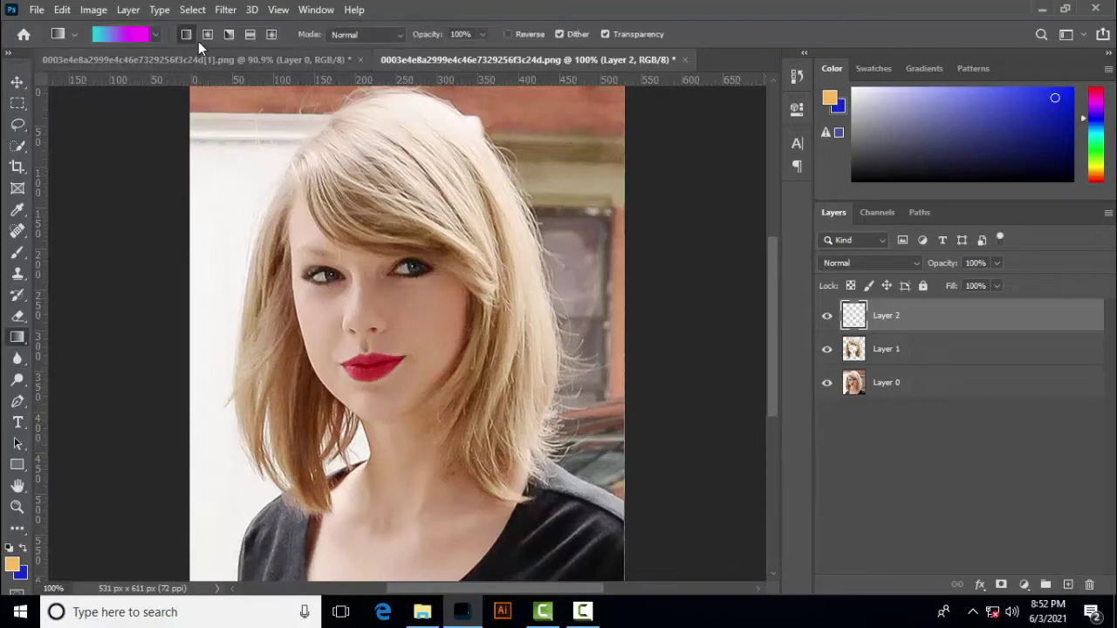
left_click(145, 37)
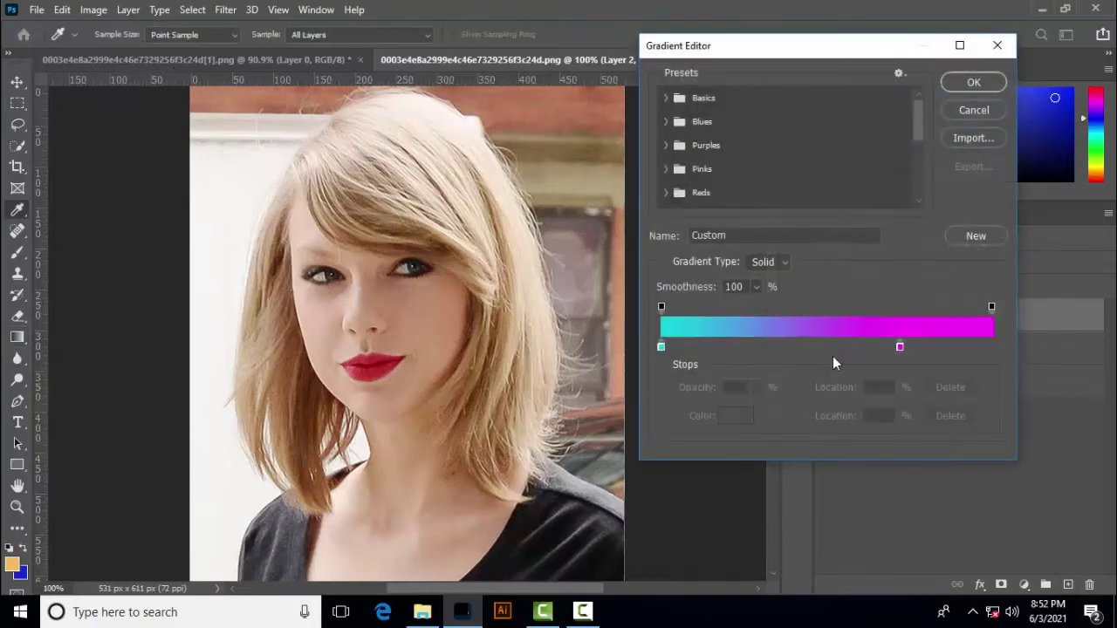
mouse_move(900, 349)
left_mouse_down()
mouse_move(873, 349)
mouse_move(884, 347)
left_mouse_up()
left_click(971, 83)
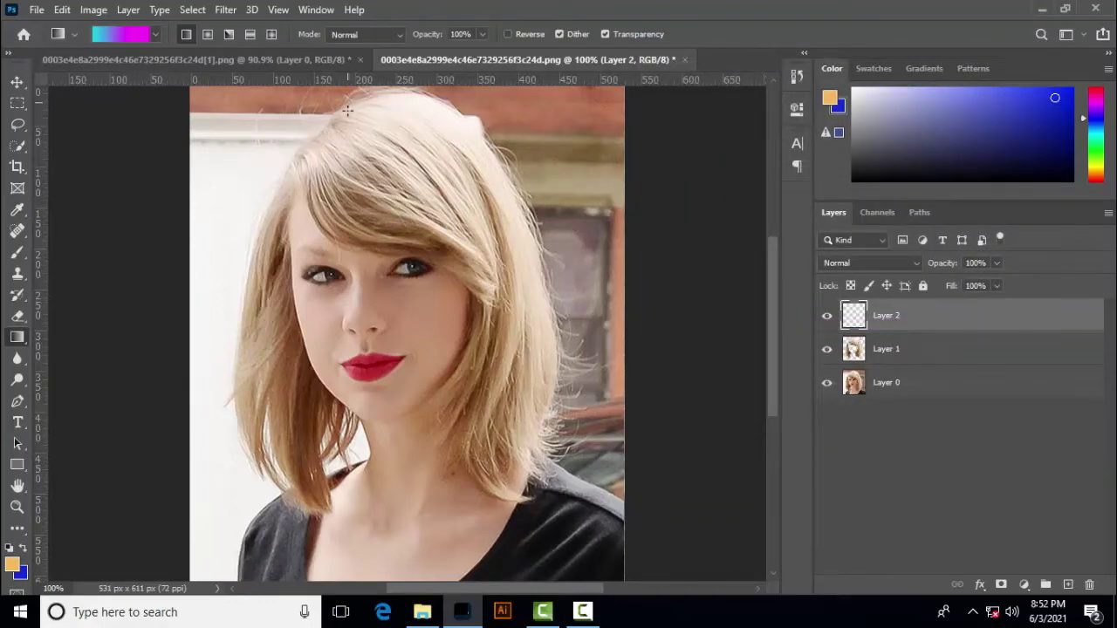
- Fill Layer 2 with the gradient top to bottom, clip it to the hair, and use Color blend mode
left_click_drag(347, 110, 383, 342)
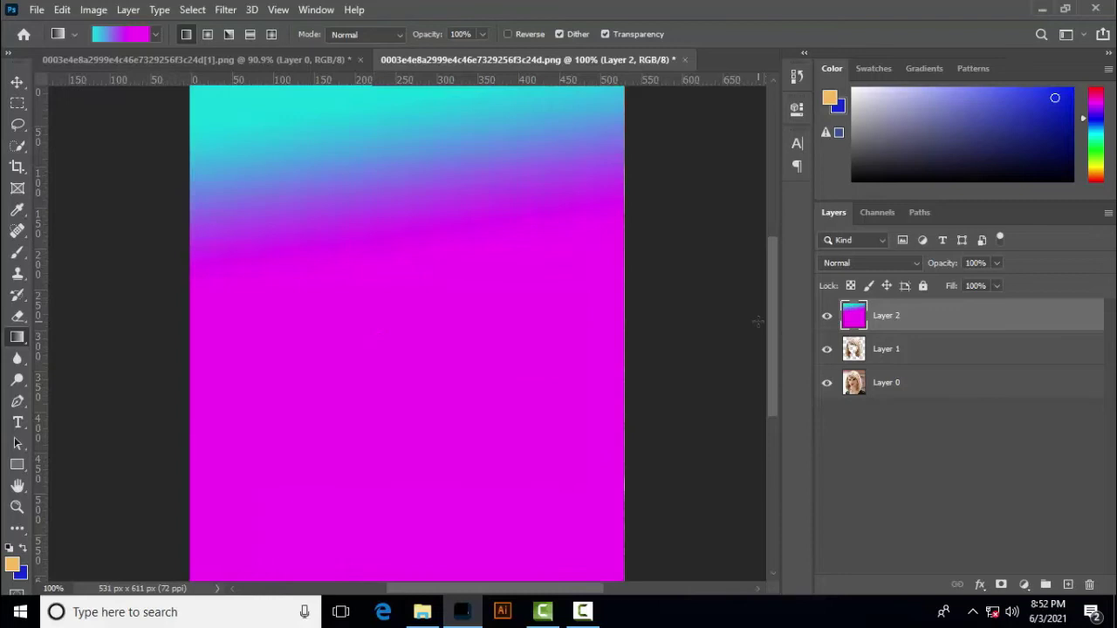
key("ctrl+alt+g")
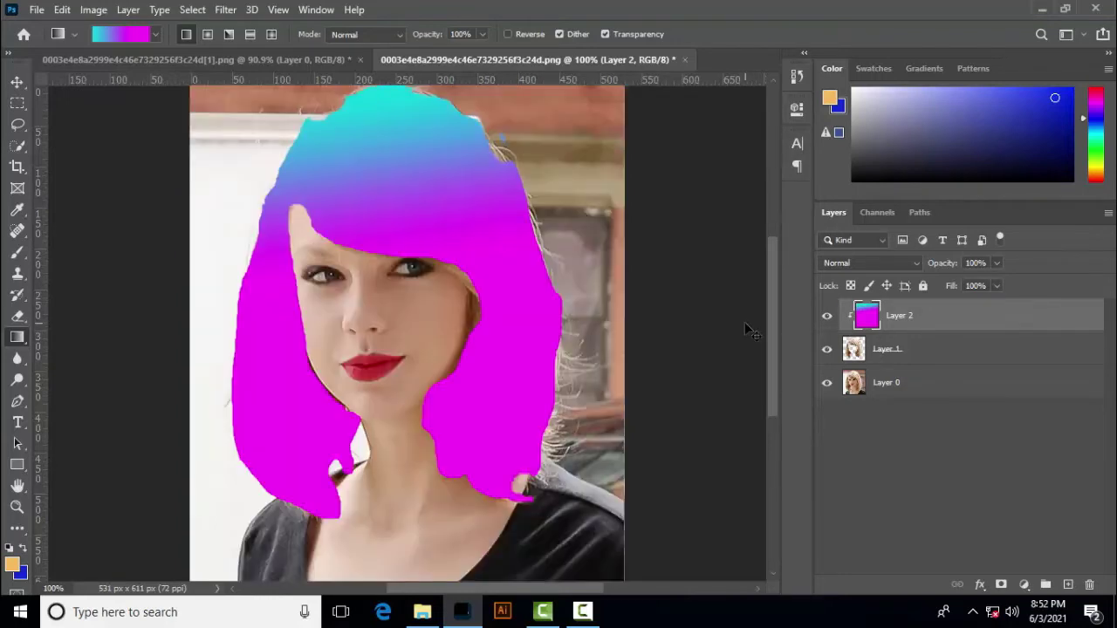
left_click(886, 265)
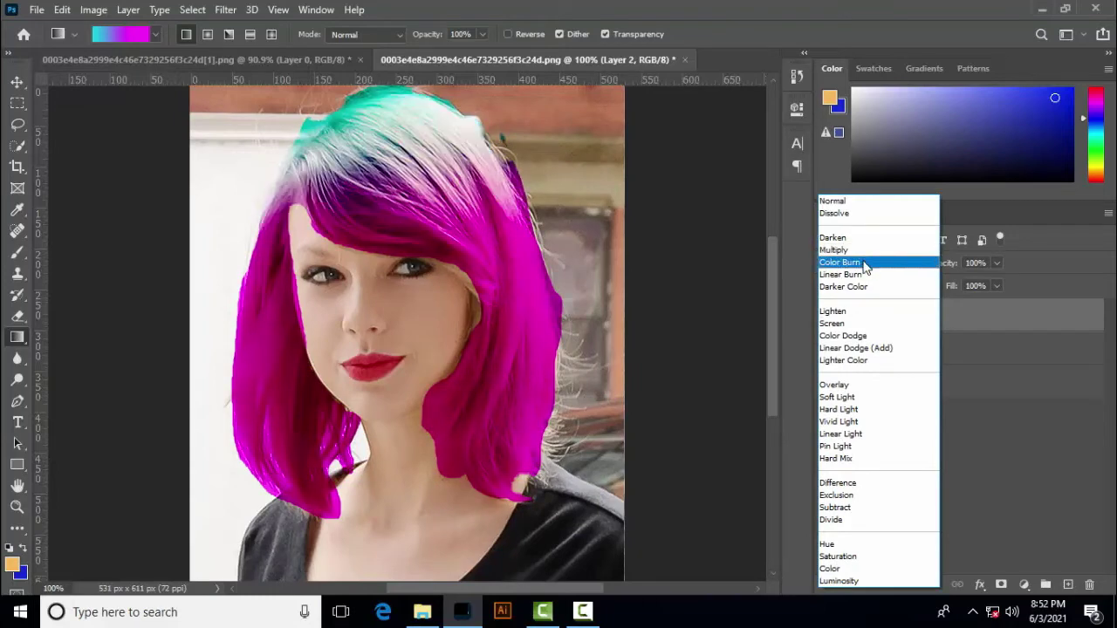
key("Down")
key("Down")
key("Down")
key("Down")
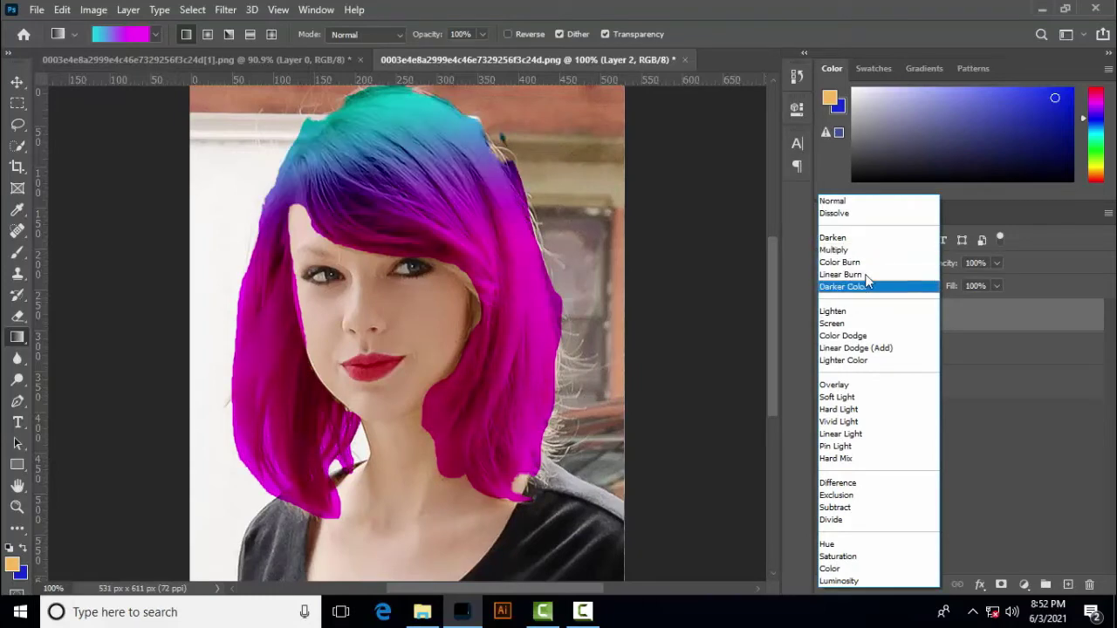
key("Down")
key("Down")
key("Down")
key("Down")
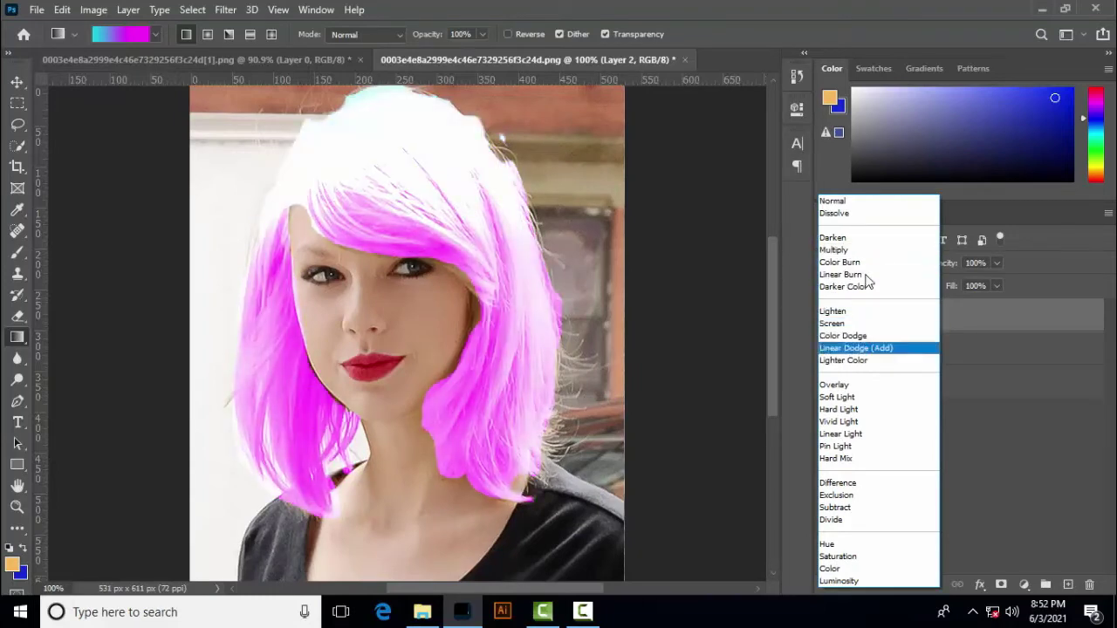
key("Down")
key("Down")
key("Down")
key("Down")
key("Down")
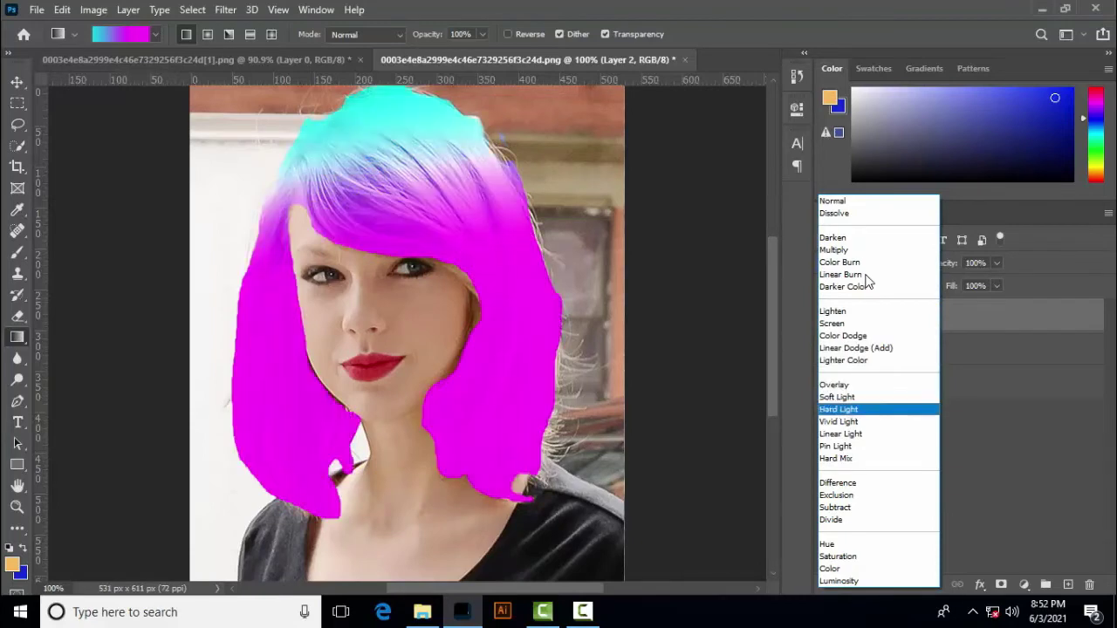
key("Down")
key("Down")
key("Down")
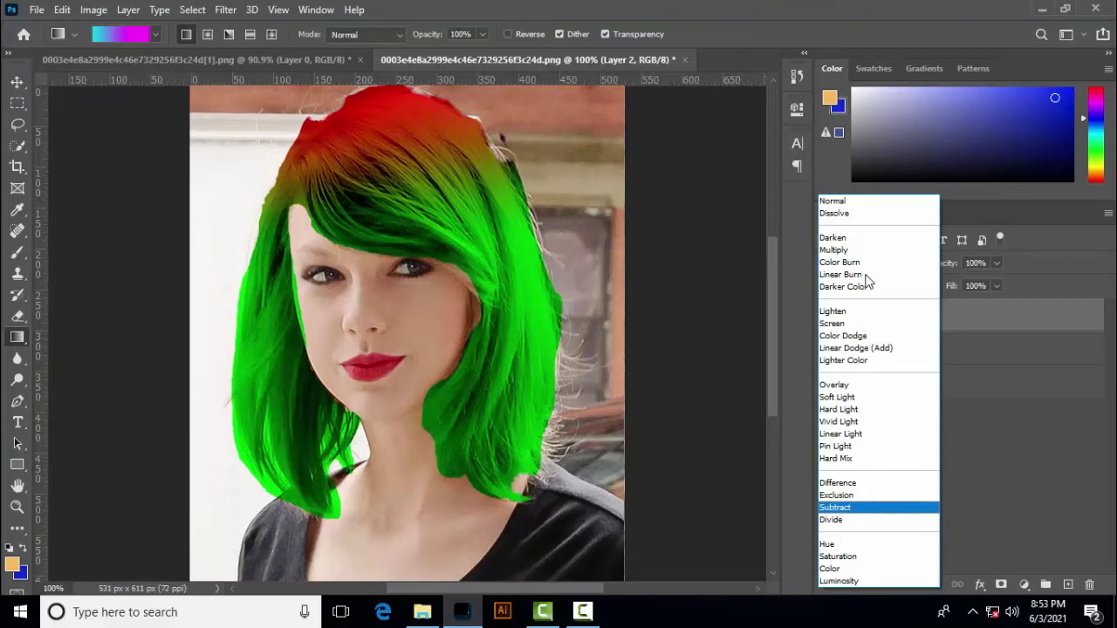
key("Down")
key("Down")
key("Down")
key("Down")
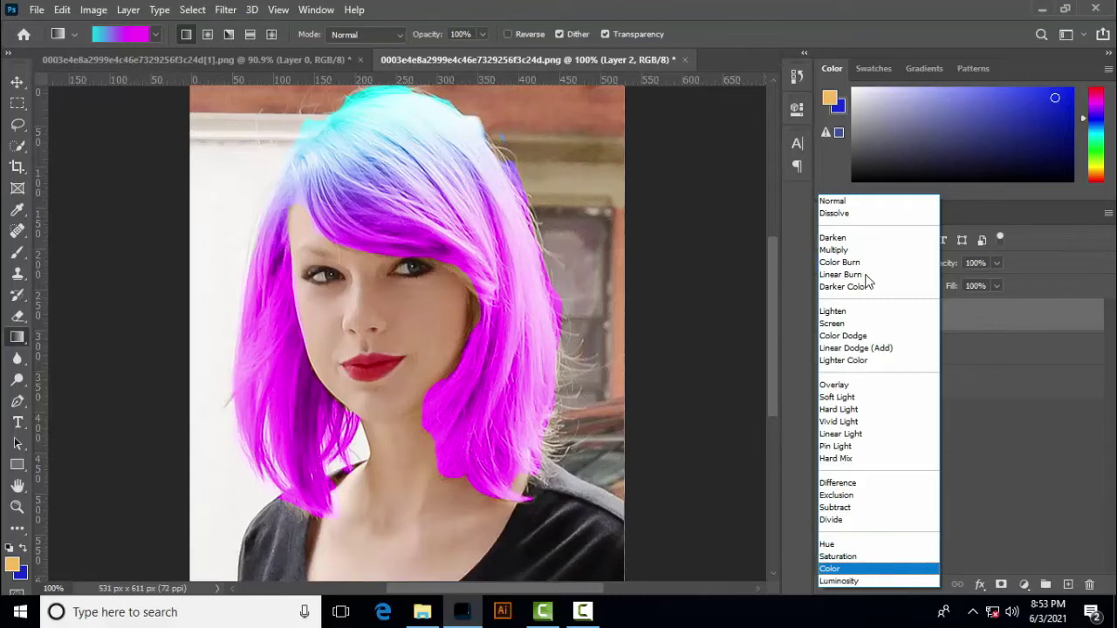
key("Return")
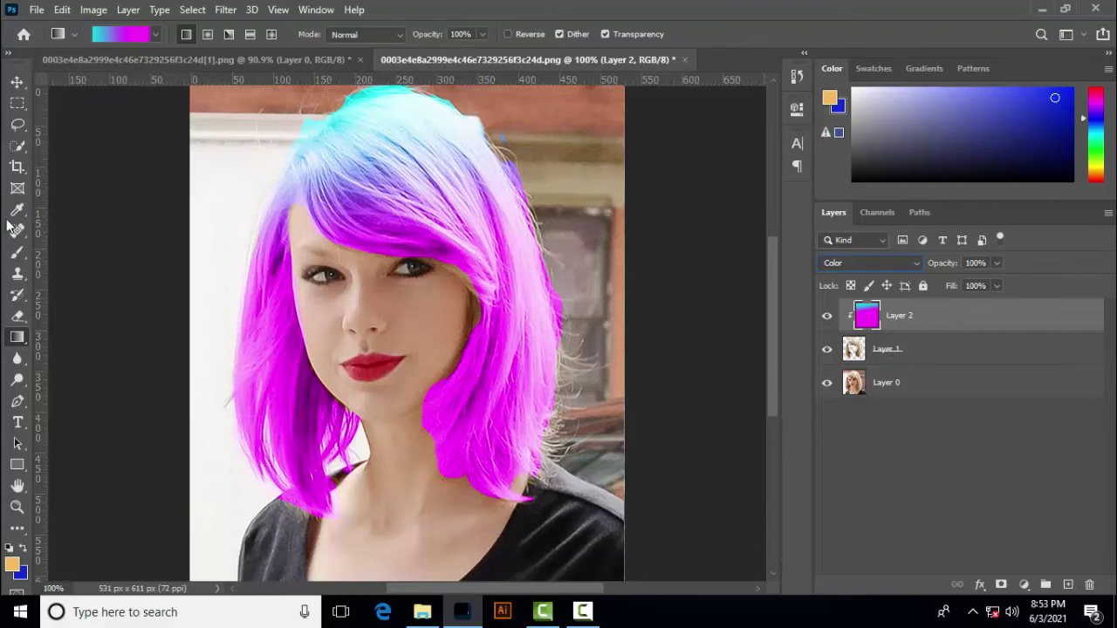
- Use the Eraser to trim stray gradient colour from Layer 2 near the hair's edge
left_click(18, 82)
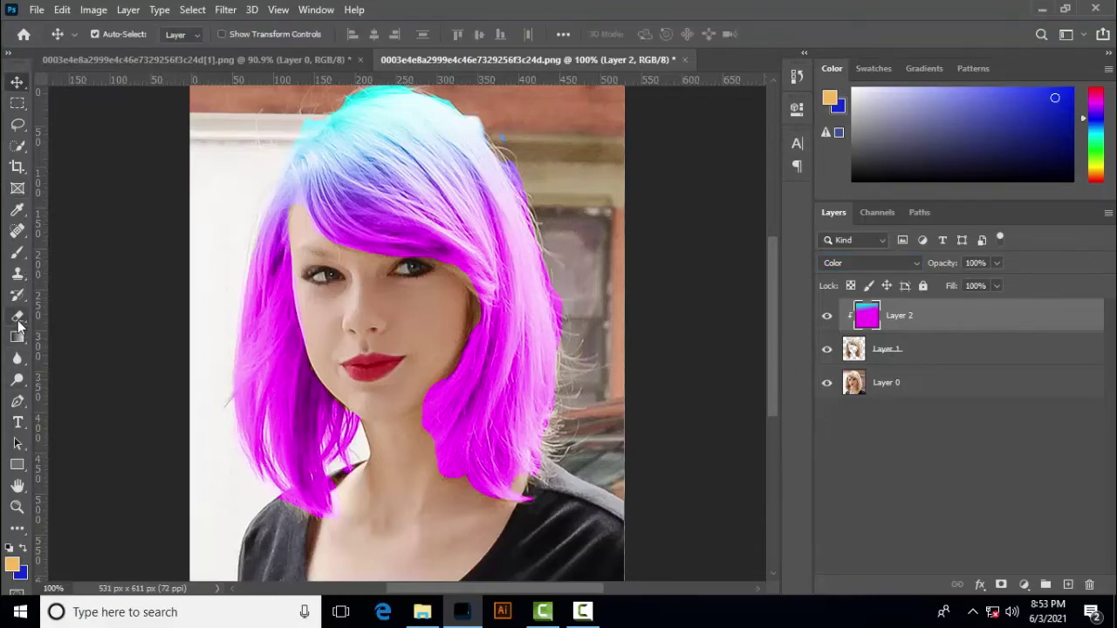
left_click(17, 318)
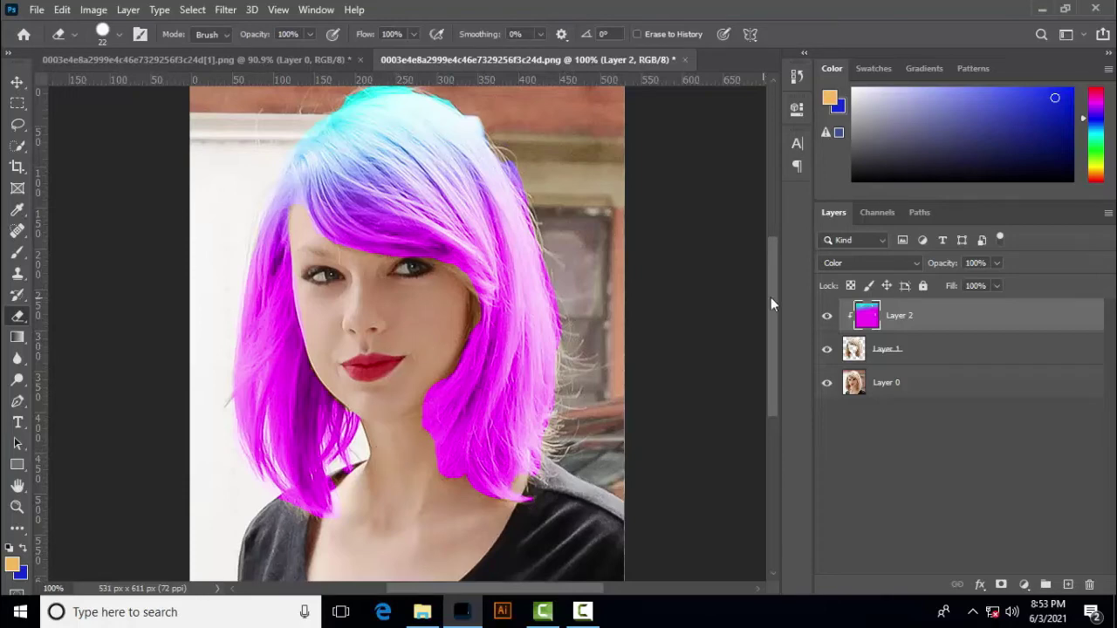
left_click_drag(772, 305, 770, 285)
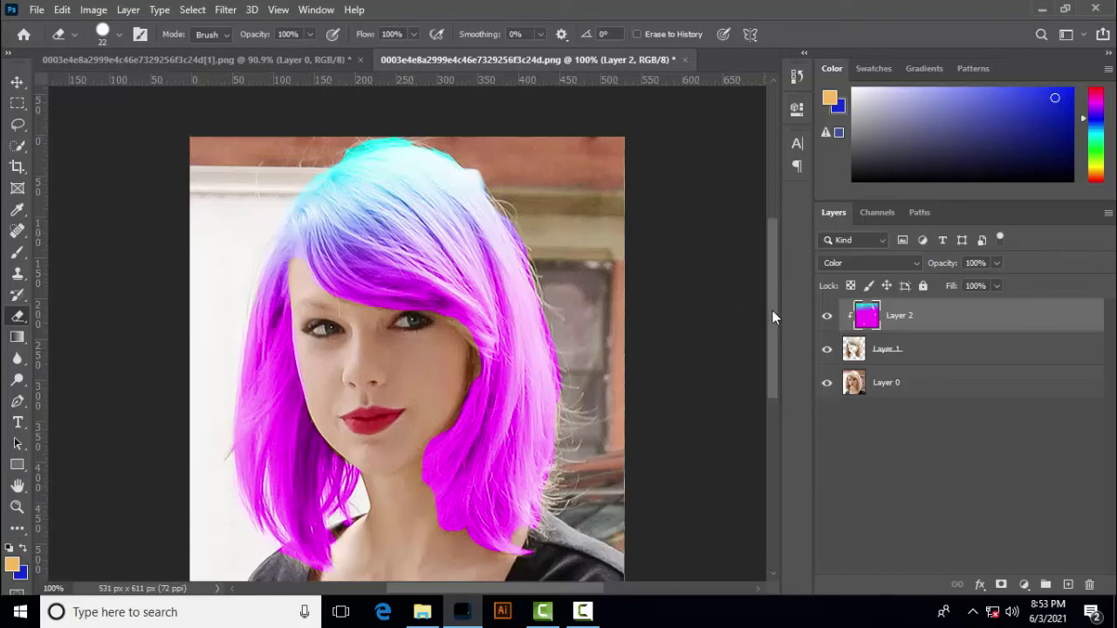
- Erase a bit more stray colour, inspect the edges, then hide Layer 2 to show the blonde hair
left_click_drag(772, 310, 774, 318)
scroll(620, 321, "down", 3)
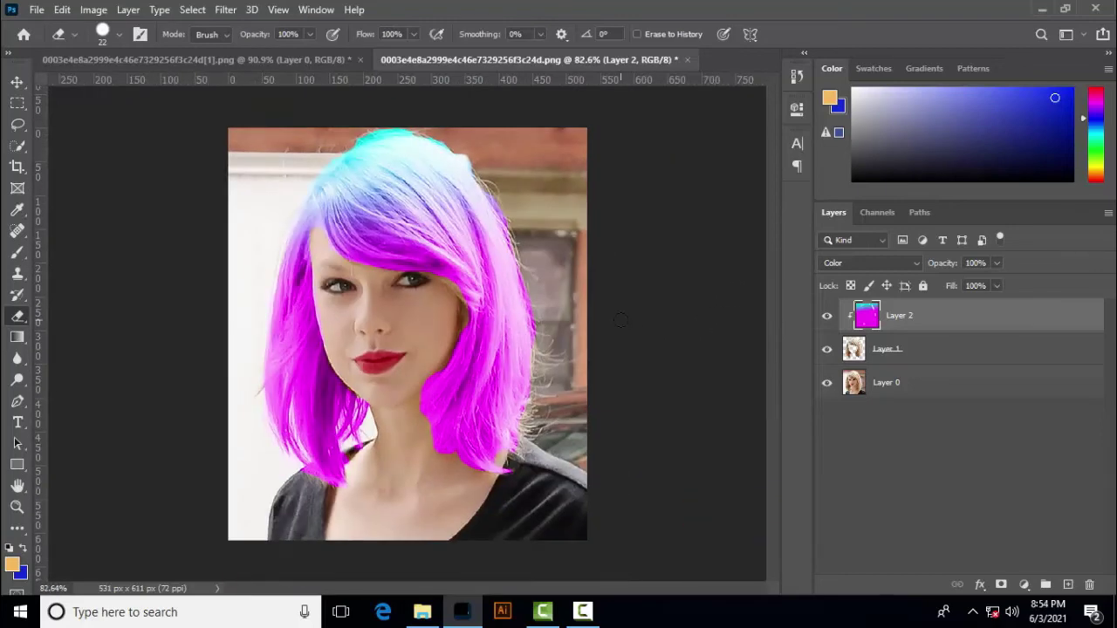
scroll(621, 321, "up", 4)
scroll(621, 321, "up", 2)
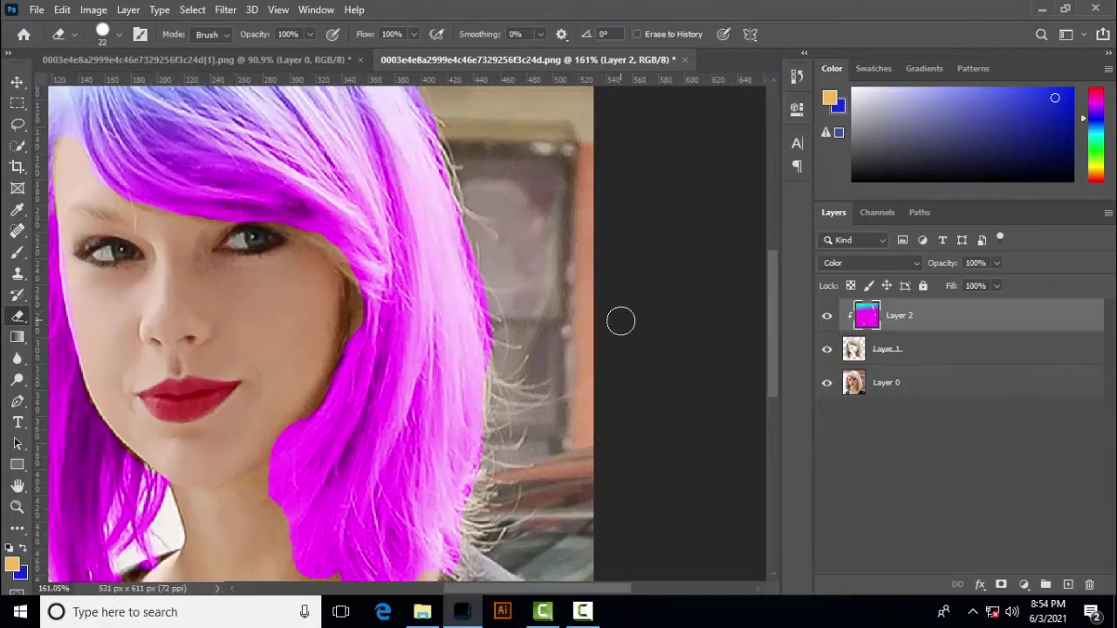
scroll(622, 320, "down", 3)
scroll(624, 321, "down", 3)
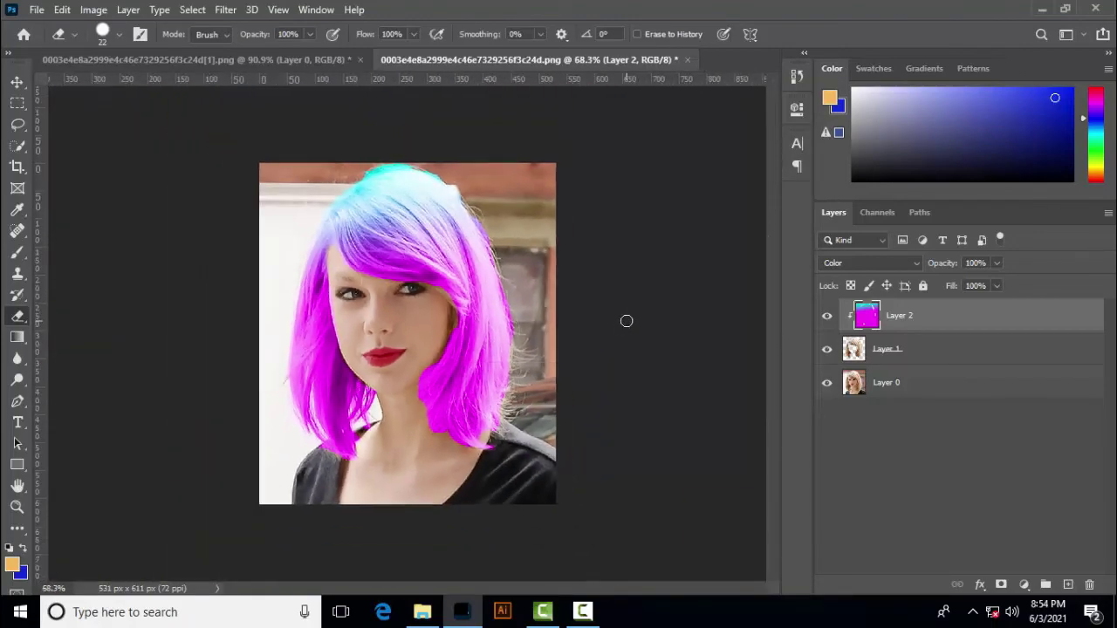
scroll(627, 322, "down", 2)
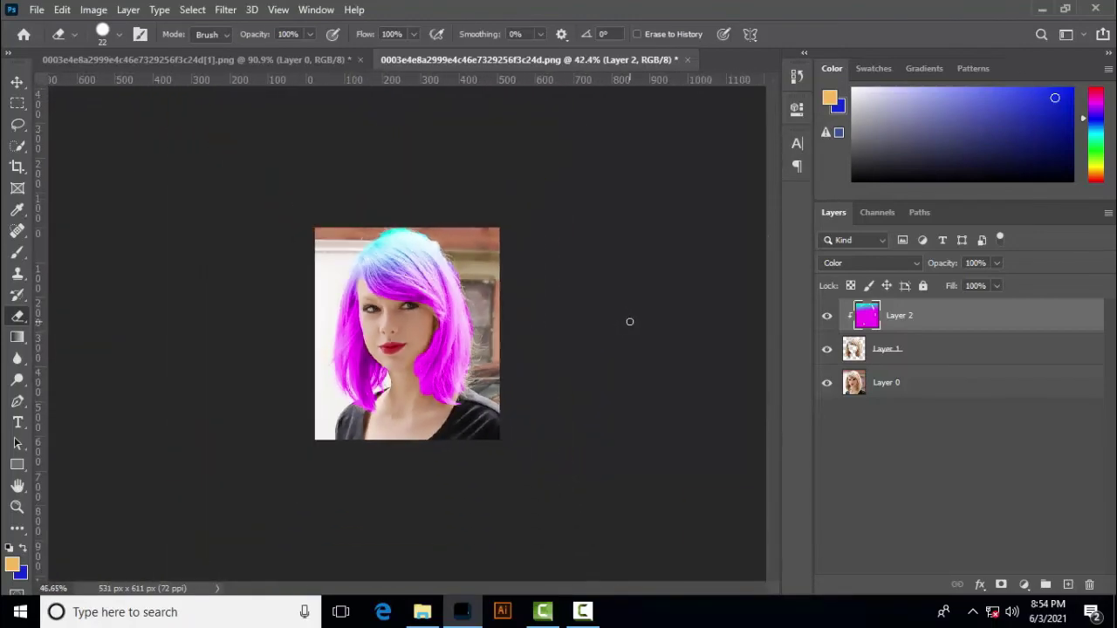
scroll(630, 322, "up", 2)
scroll(630, 322, "up", 4)
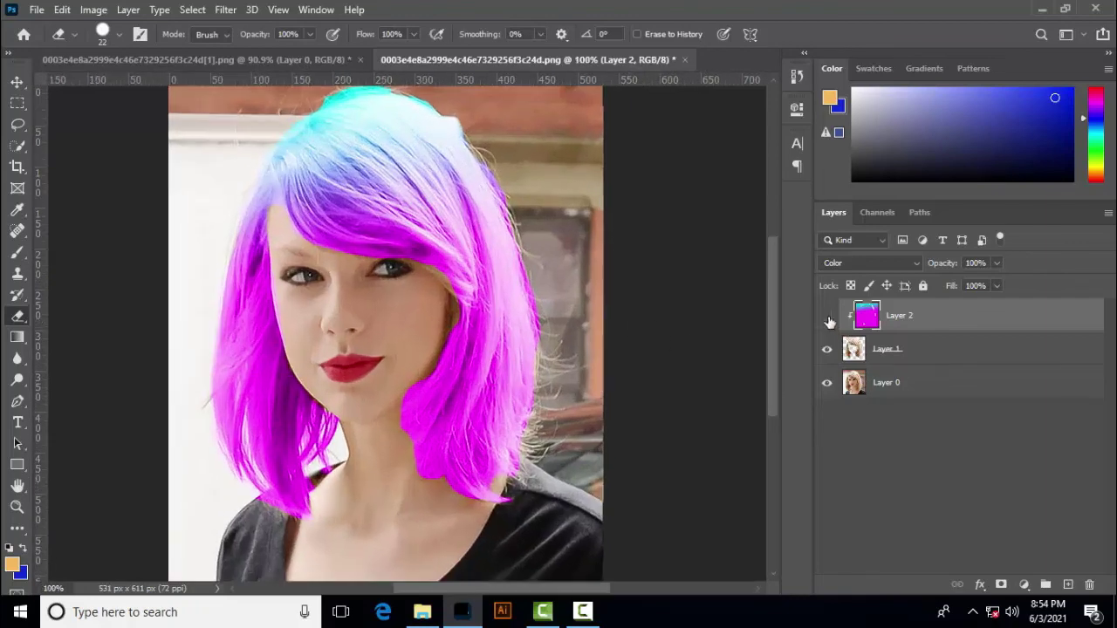
left_click(827, 316)
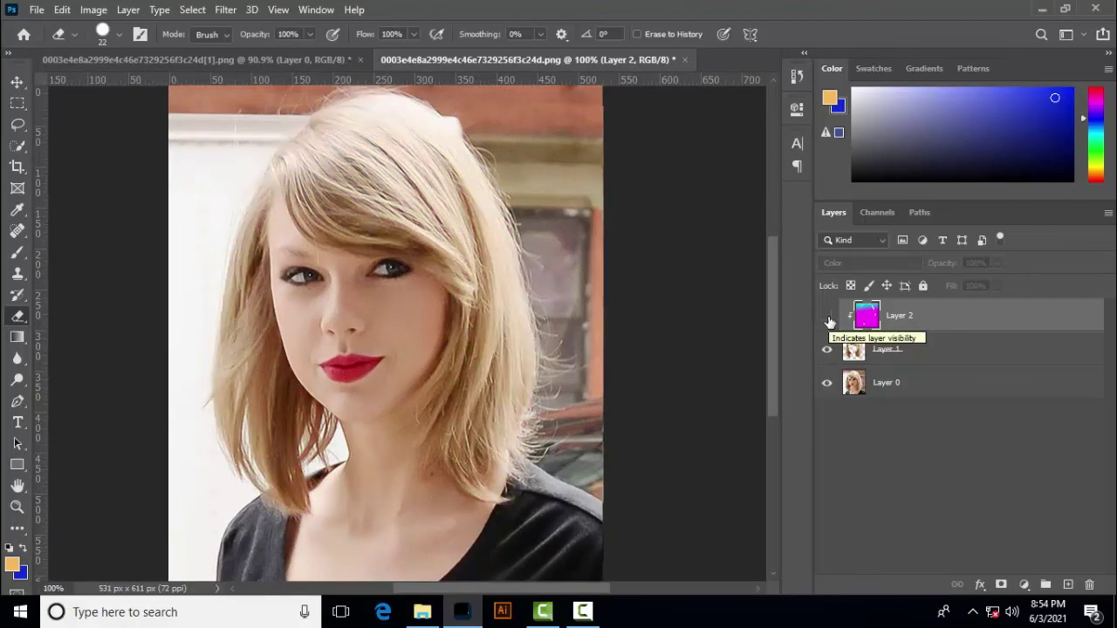